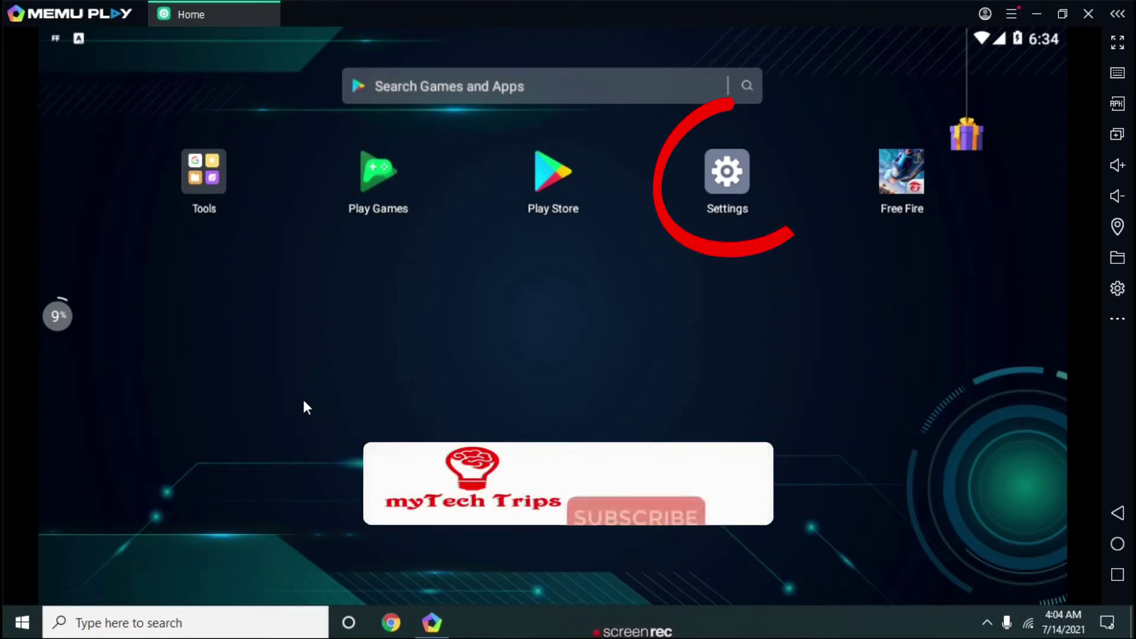
- Open Settings and go to About tablet, showing model ASUS_Z01QD and Android 7.1.2
click(724, 176)
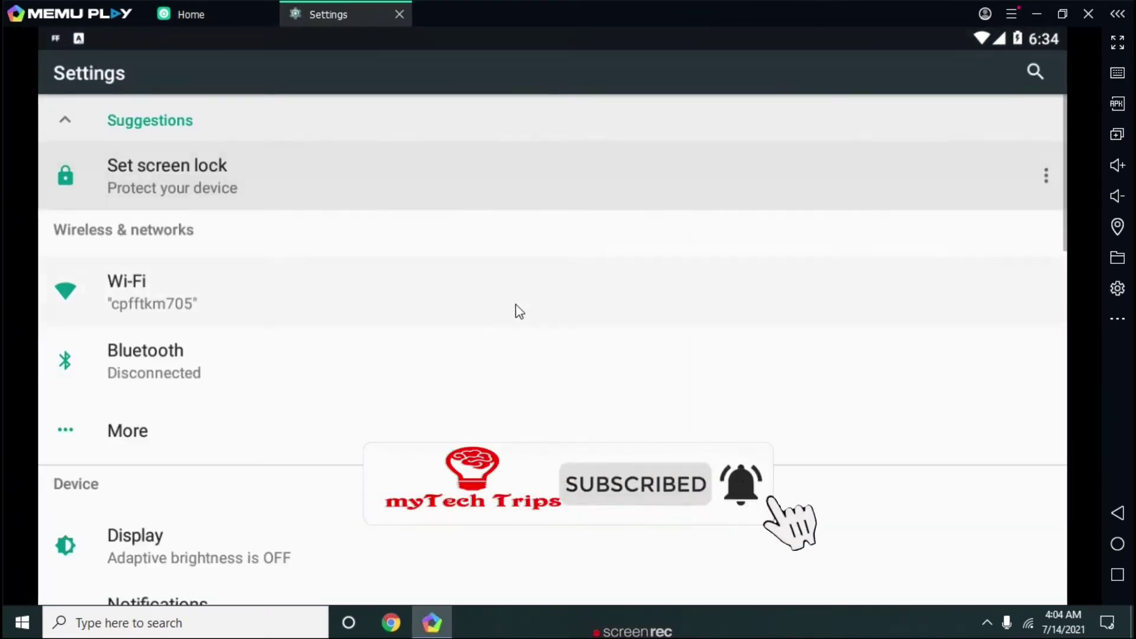
drag(515, 347, 439, 51)
drag(379, 490, 427, 119)
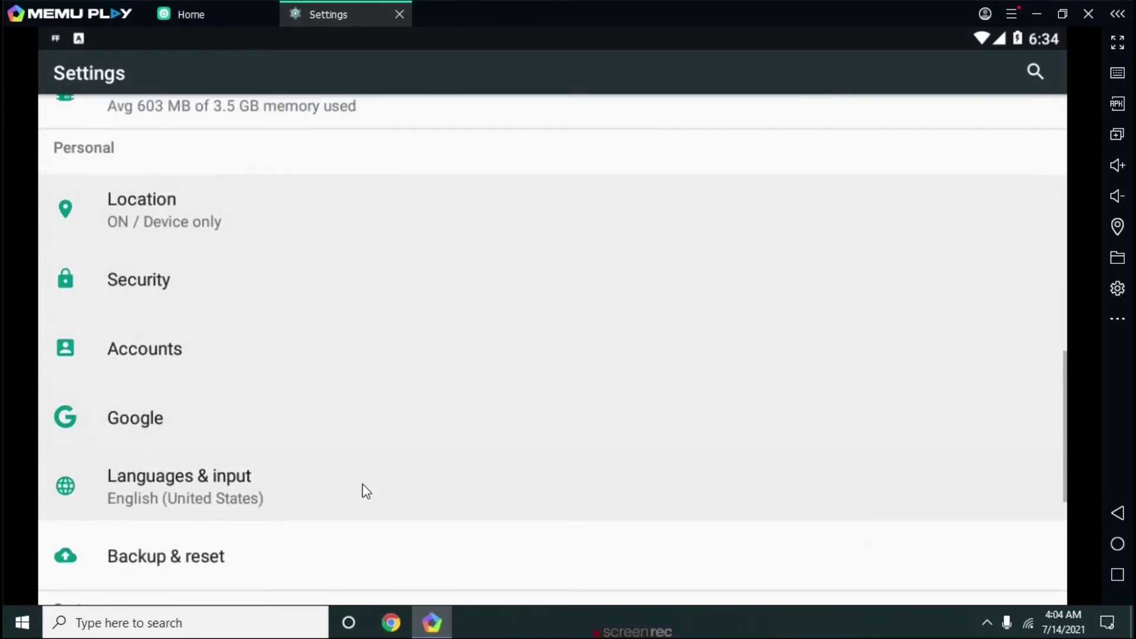
drag(363, 489, 436, 170)
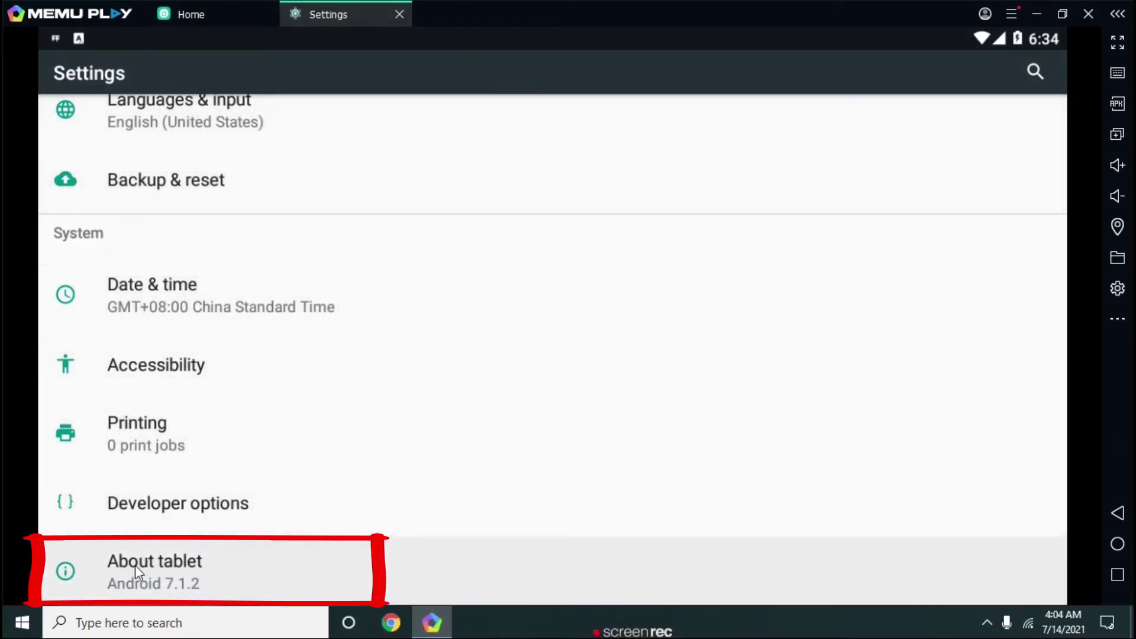
click(199, 575)
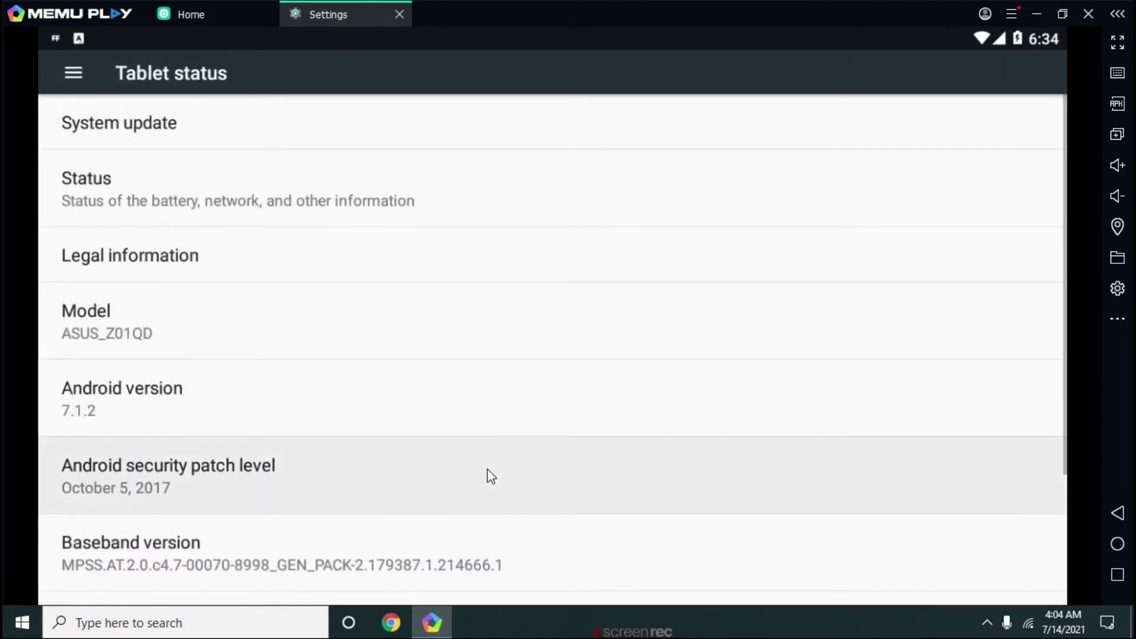
drag(487, 474, 537, 116)
click(169, 577)
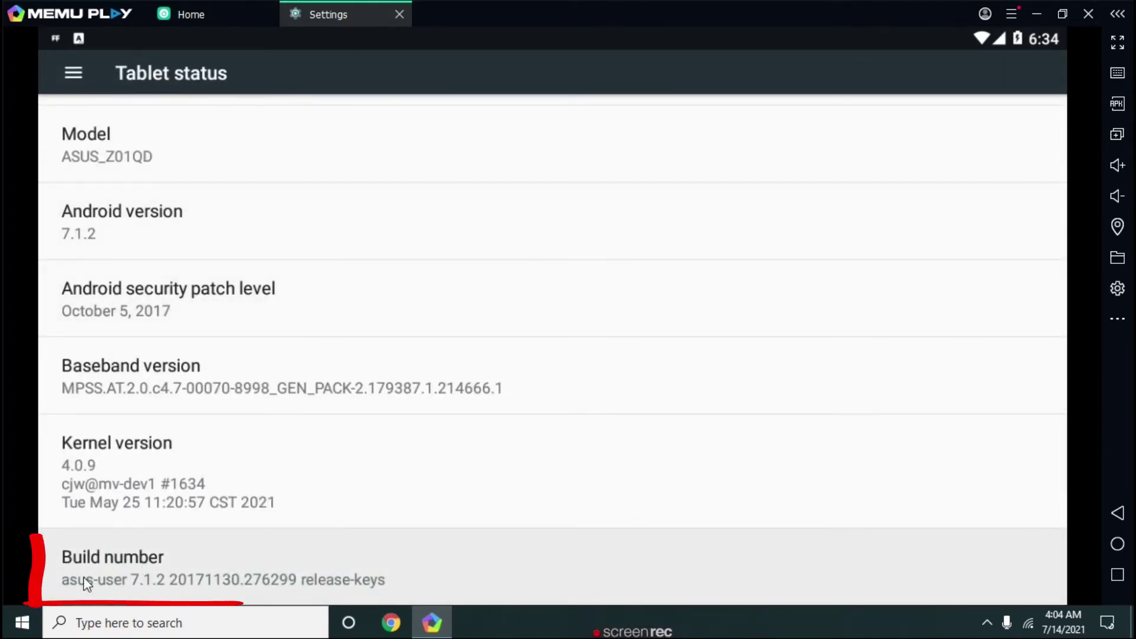
click(344, 573)
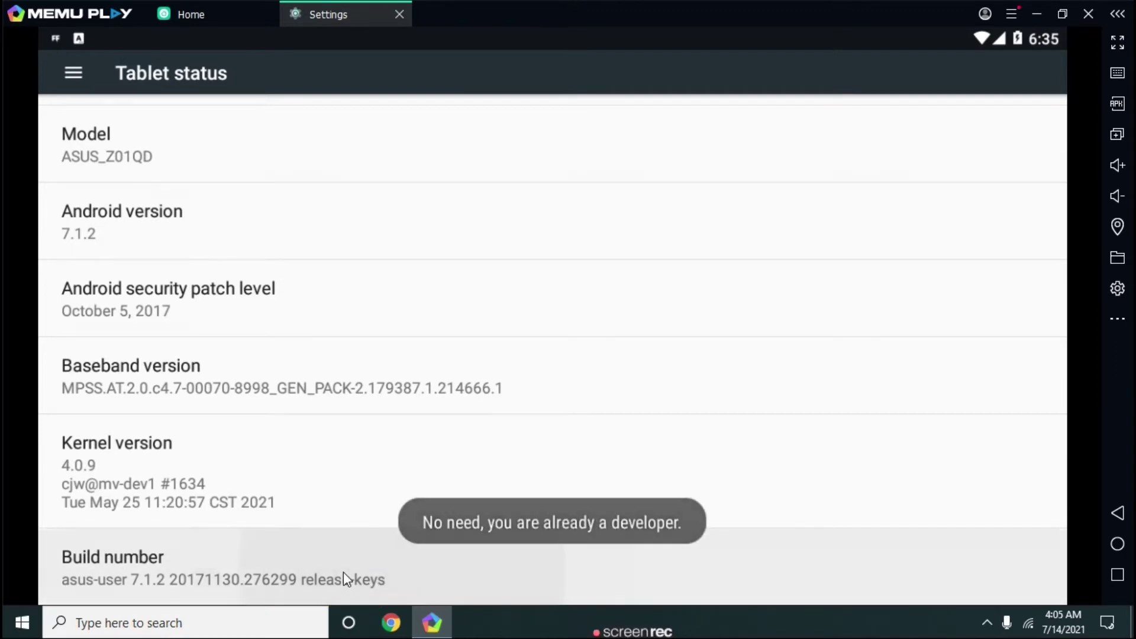
click(336, 576)
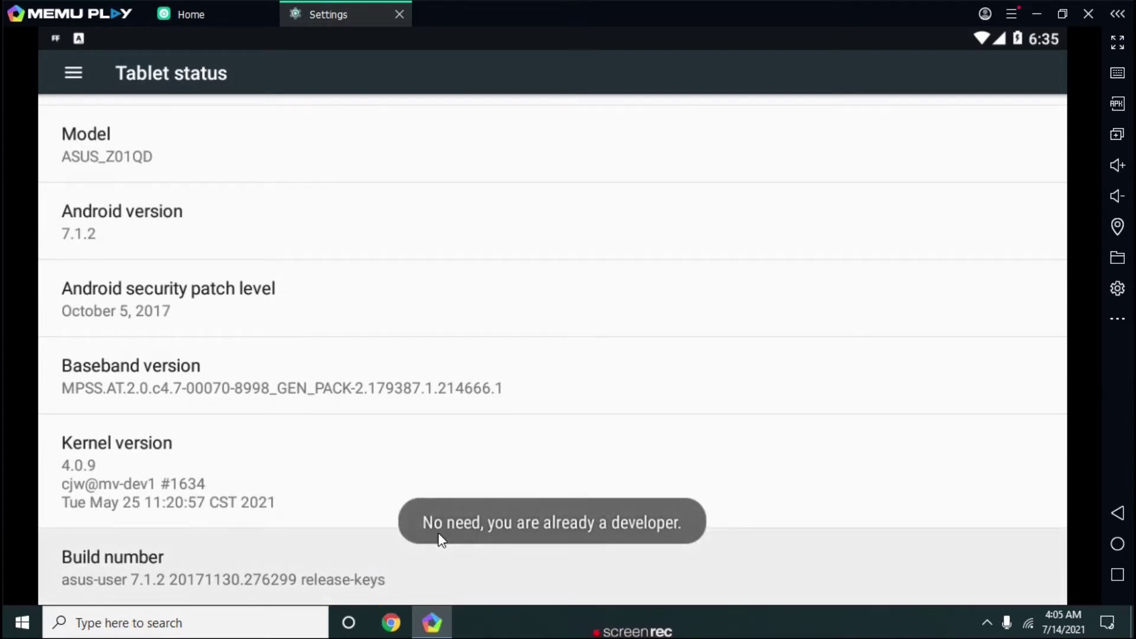
click(654, 532)
click(310, 572)
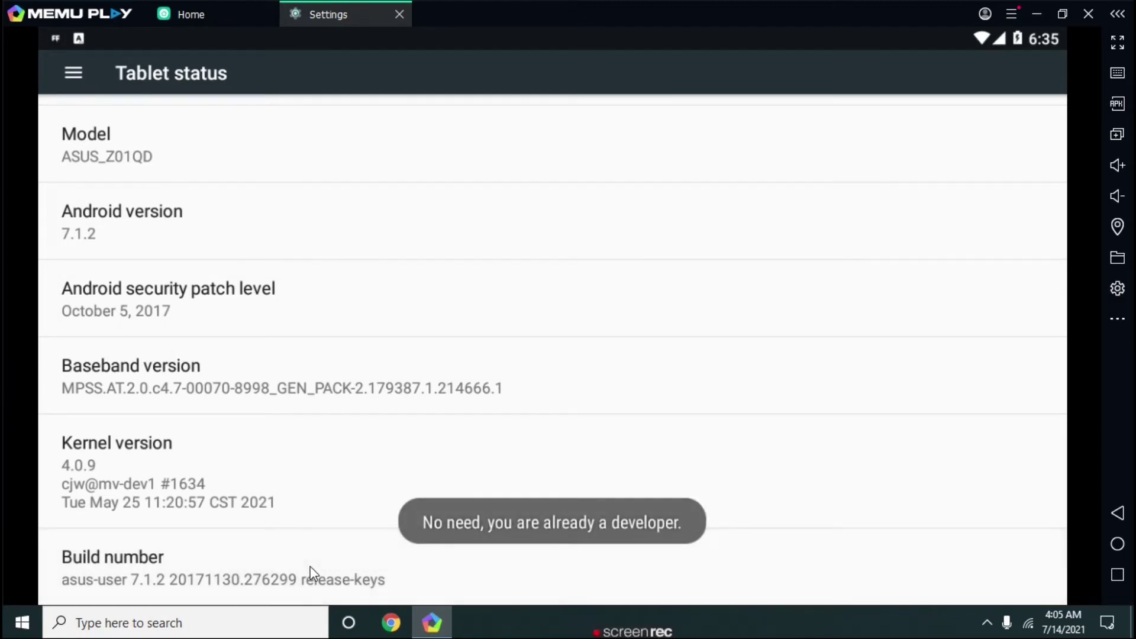
click(309, 573)
click(310, 573)
click(661, 546)
click(496, 531)
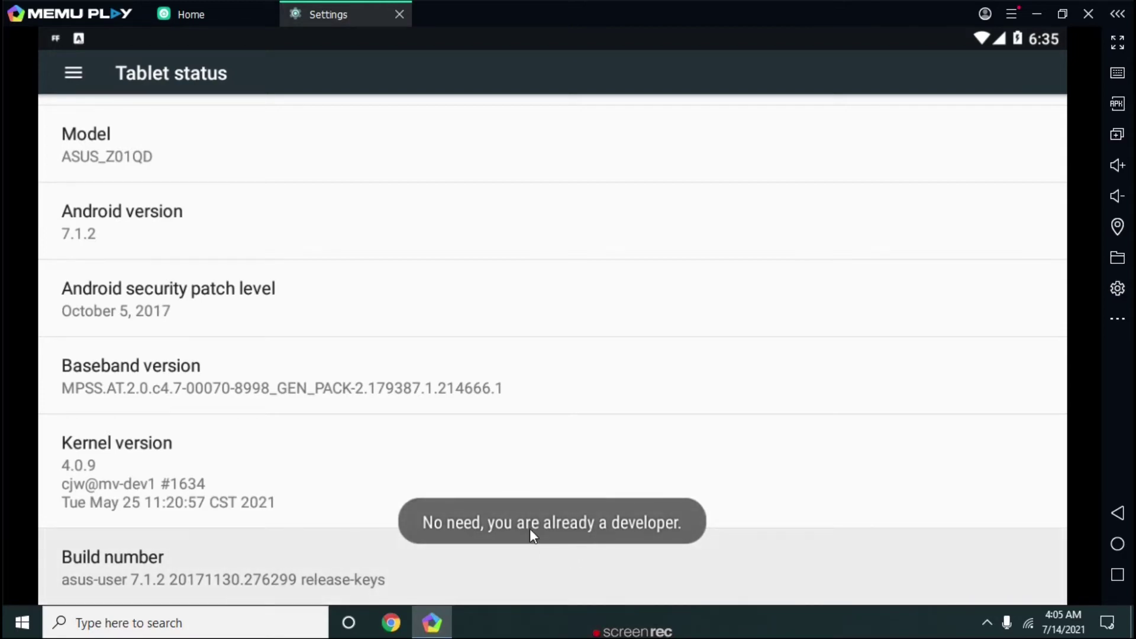
scroll(520, 401, up, 3)
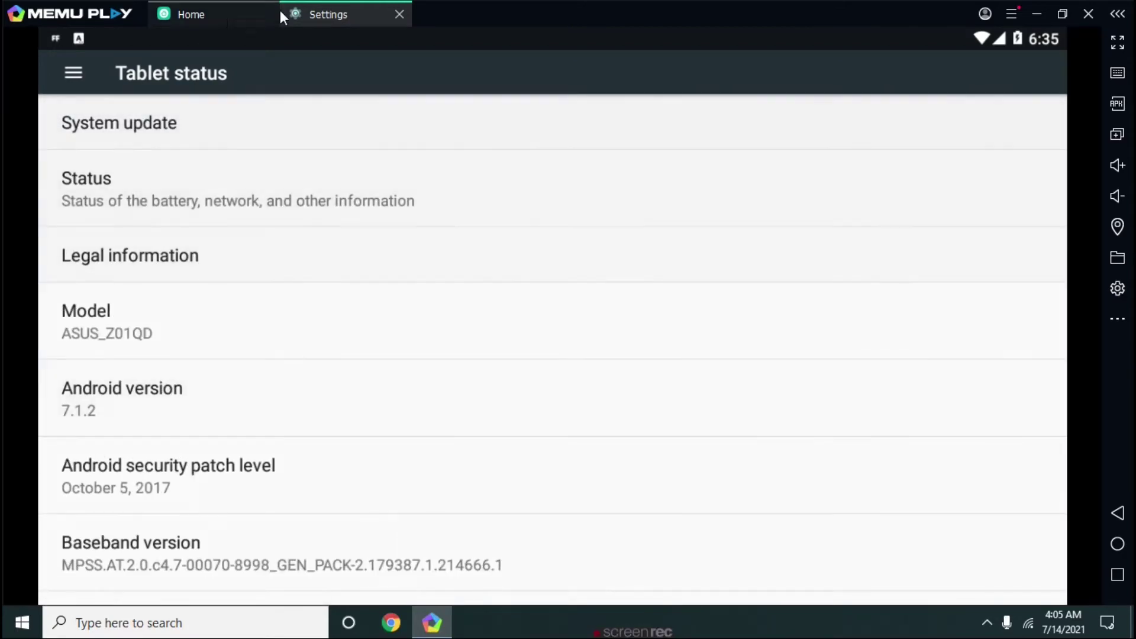
- Restart Settings and open Developer options' Smallest width dialog, showing 600
click(398, 15)
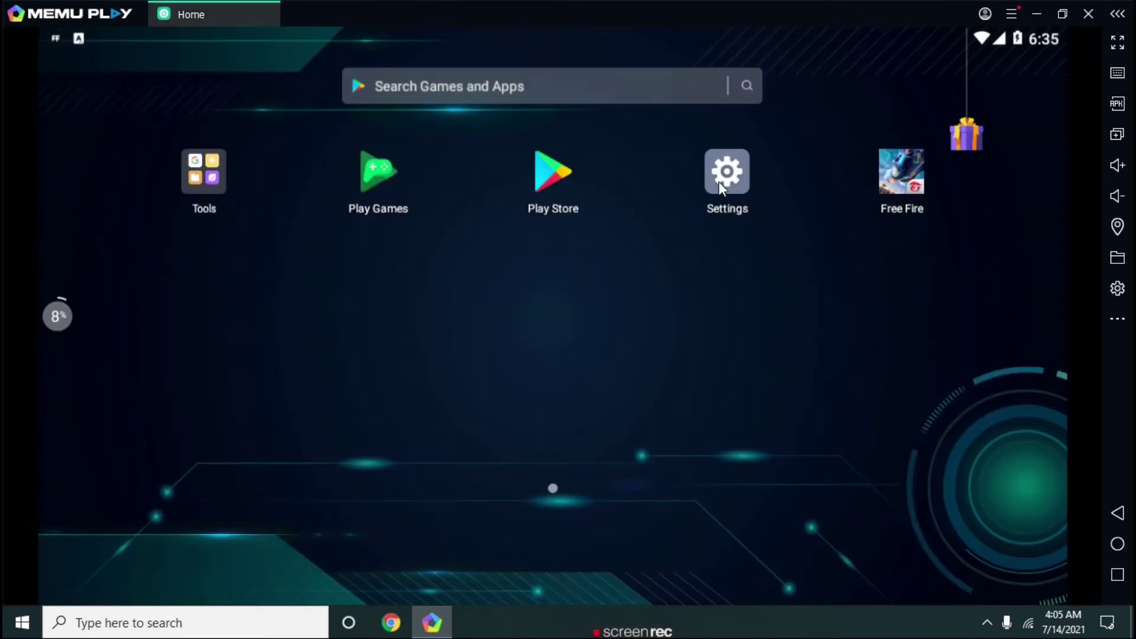
click(718, 181)
scroll(507, 495, down, 5)
scroll(530, 279, down, 5)
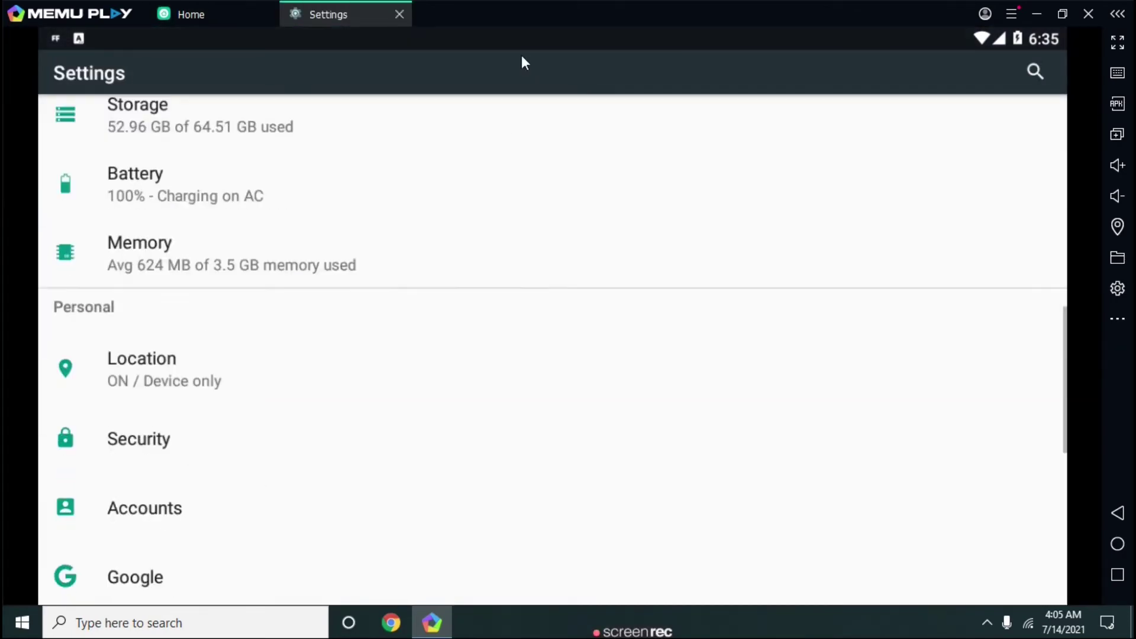
scroll(483, 363, down, 3)
scroll(533, 222, down, 3)
click(211, 509)
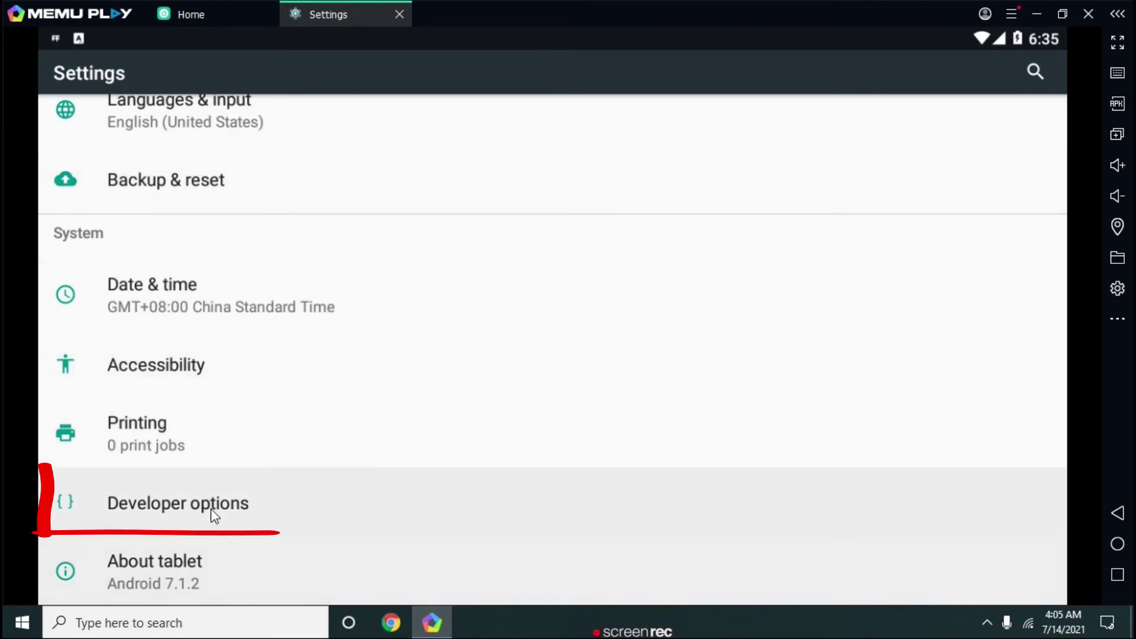
click(214, 504)
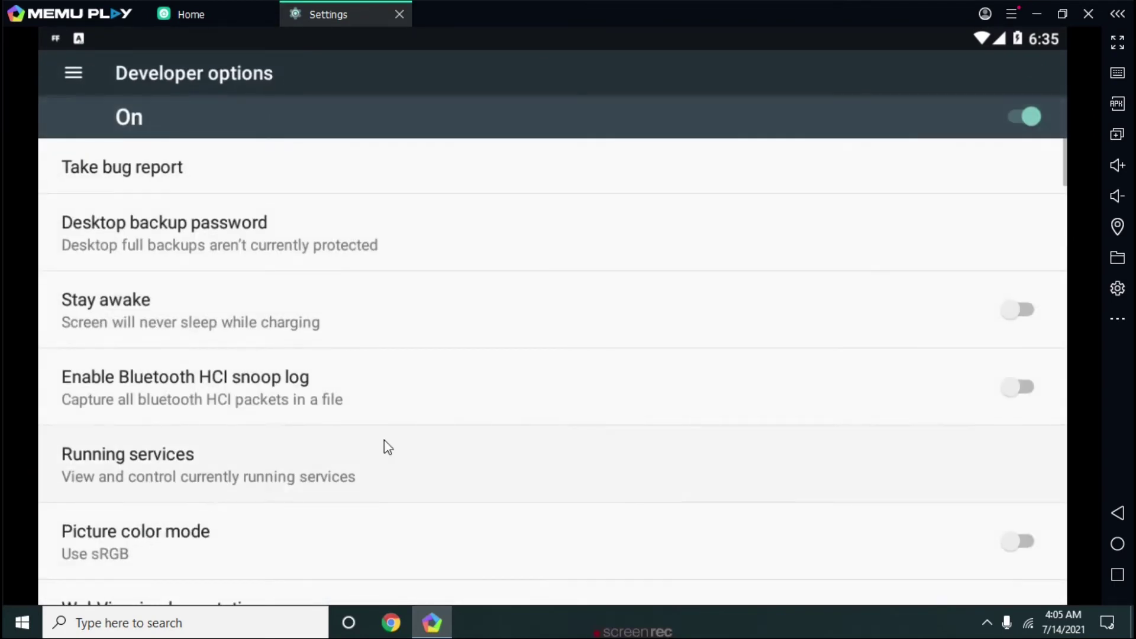
scroll(177, 353, down, 10)
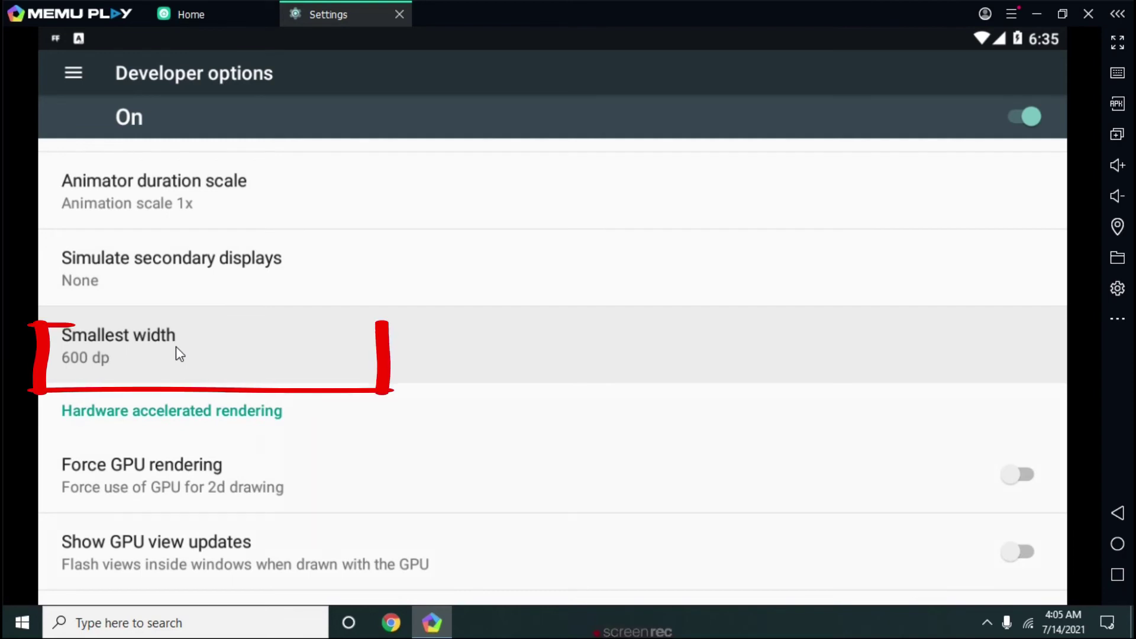
click(176, 354)
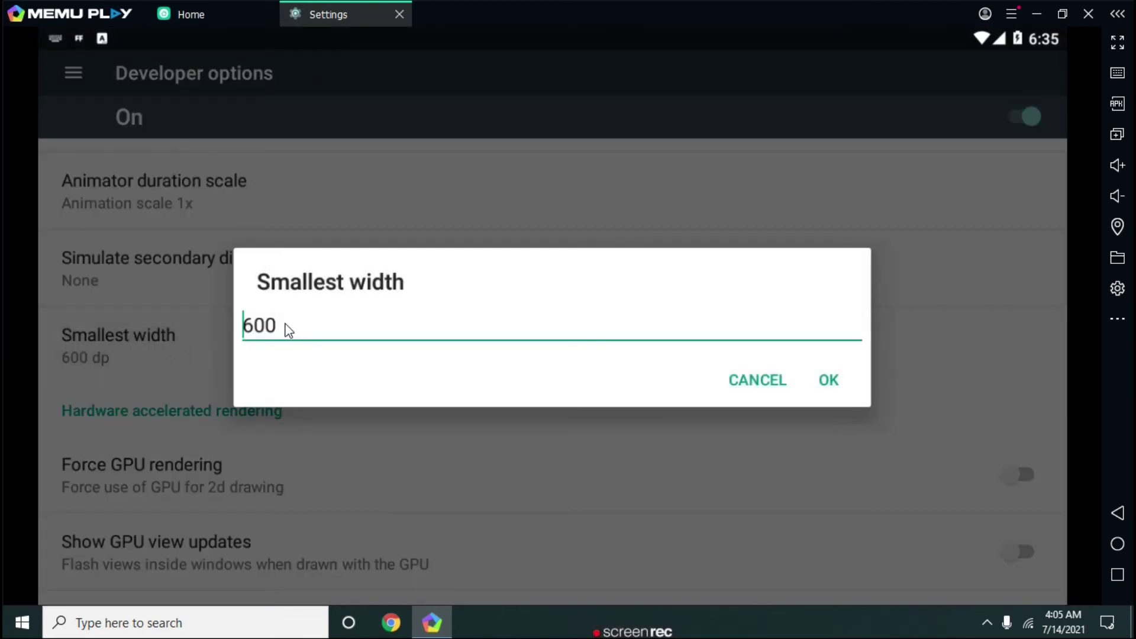
- Replace the Smallest width value 600 with 800 and confirm with OK
click(278, 327)
key(BackSpace)
key(BackSpace)
key(BackSpace)
text(800)
click(824, 389)
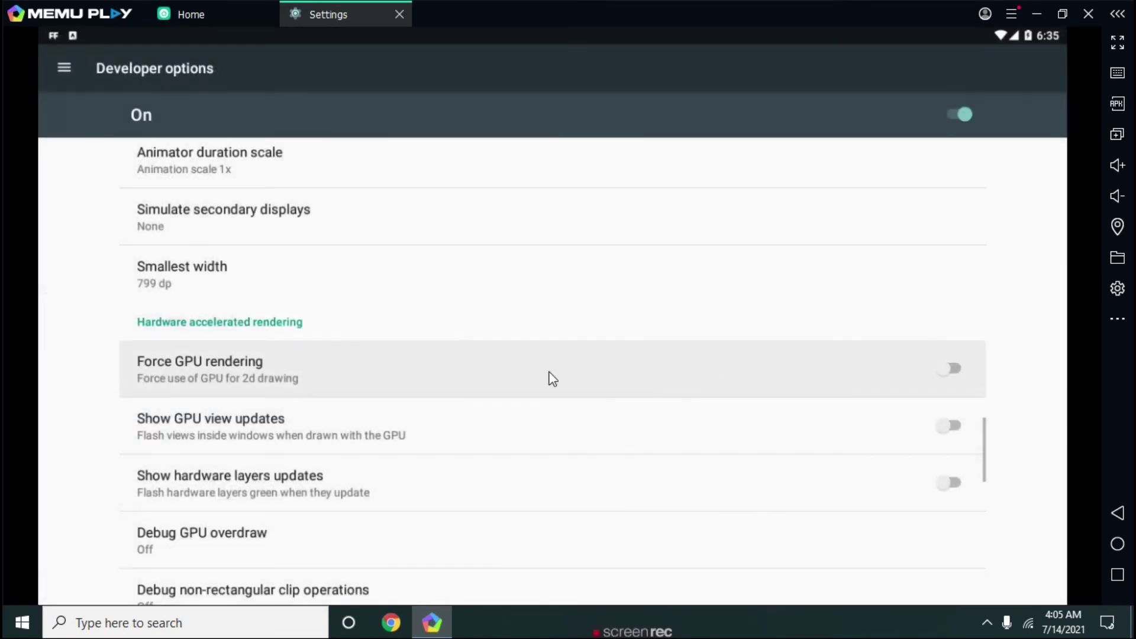